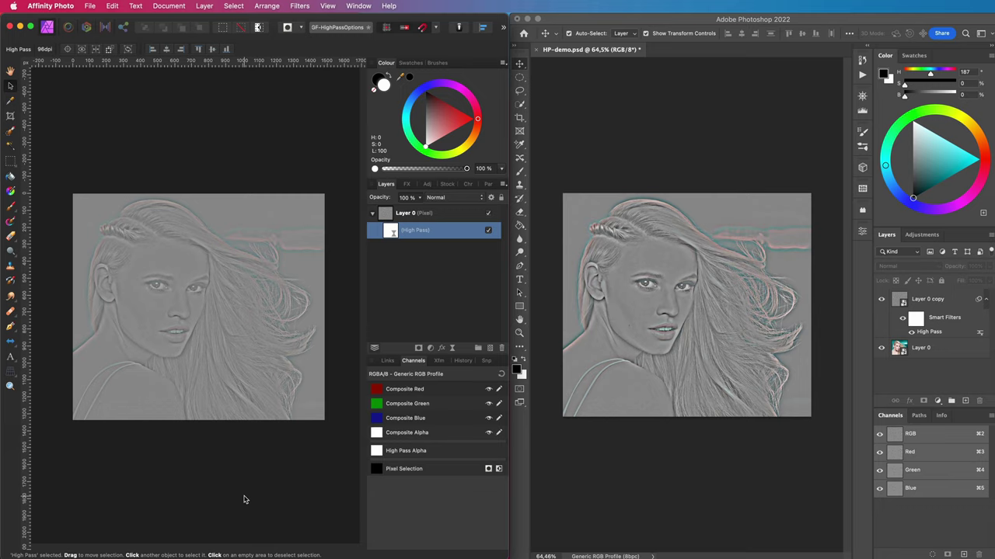
Step: Zoom in on the Affinity portrait and show the Photoshop portrait at 100%
left_click(327, 6)
mouse_move(342, 21)
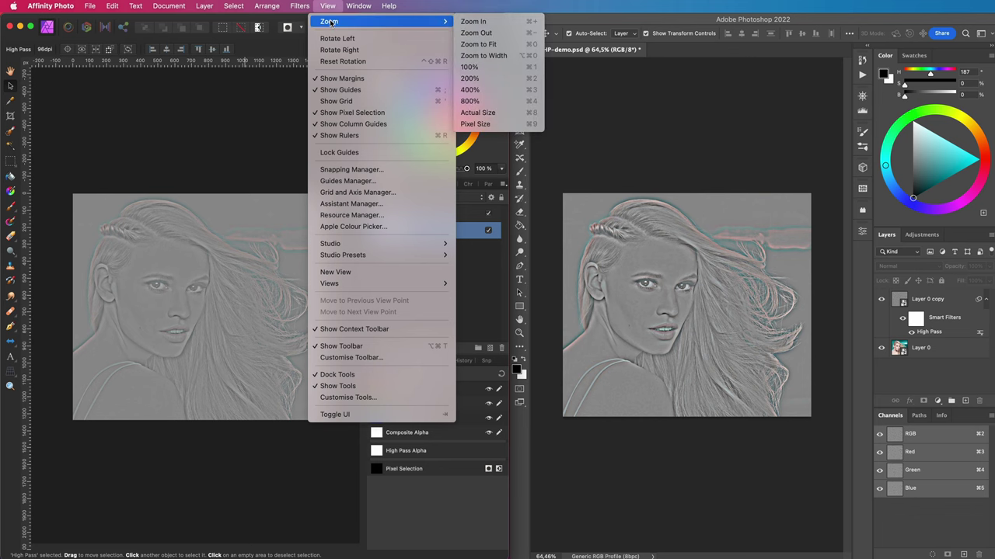
left_click(482, 69)
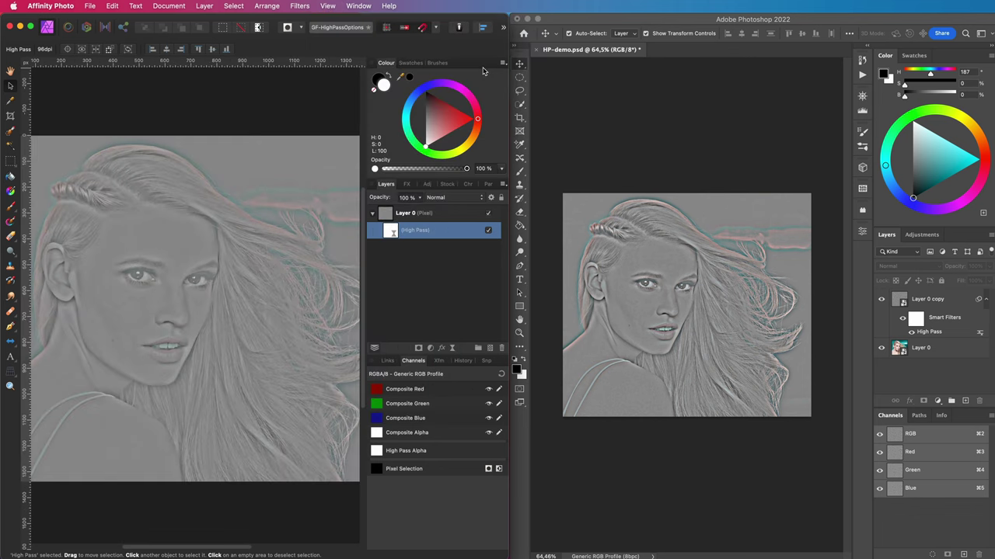
left_click(646, 112)
left_click(287, 7)
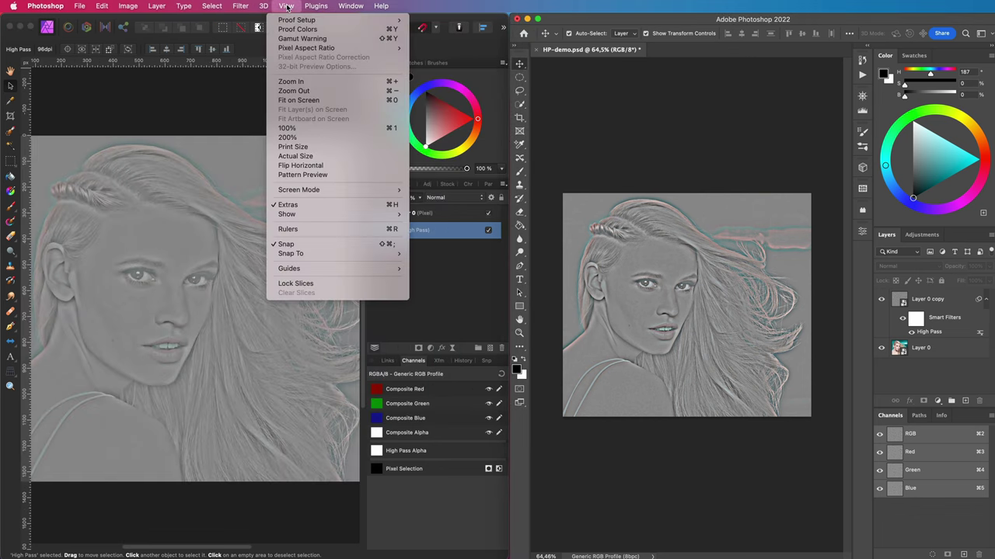
left_click(315, 129)
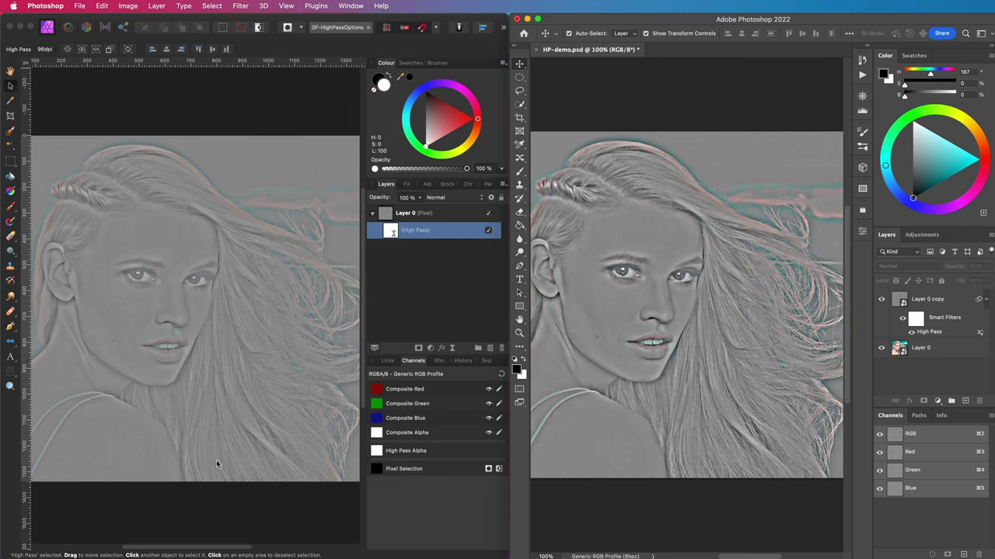
Step: Reopen the High Pass settings in Photoshop and Affinity to confirm the 12-pixel radius
left_click(920, 333)
double_click(920, 334)
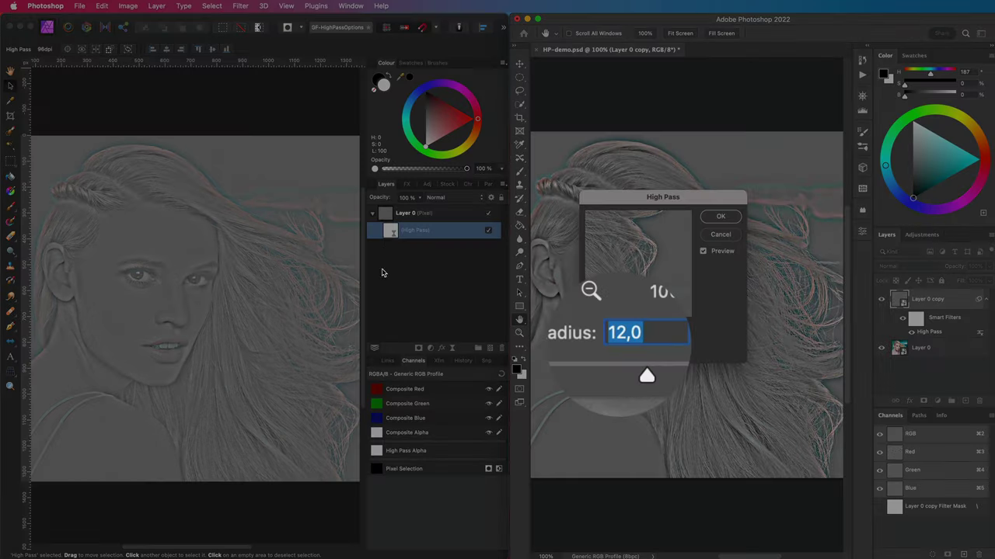
left_click(387, 231)
left_click(387, 232)
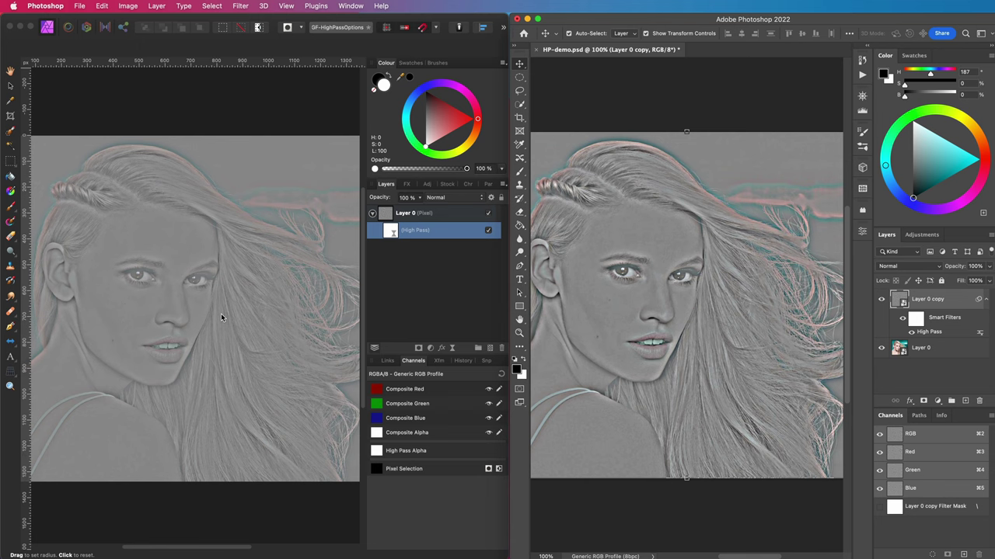
Step: Set Affinity's High Pass filter and Photoshop's Layer 0 copy to Overlay blend mode
left_click(457, 199)
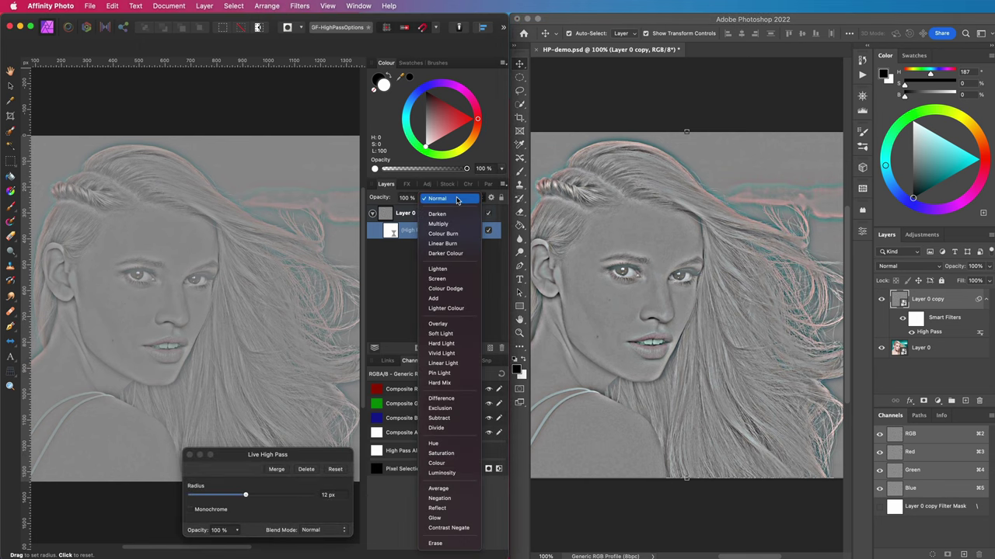
left_click(437, 323)
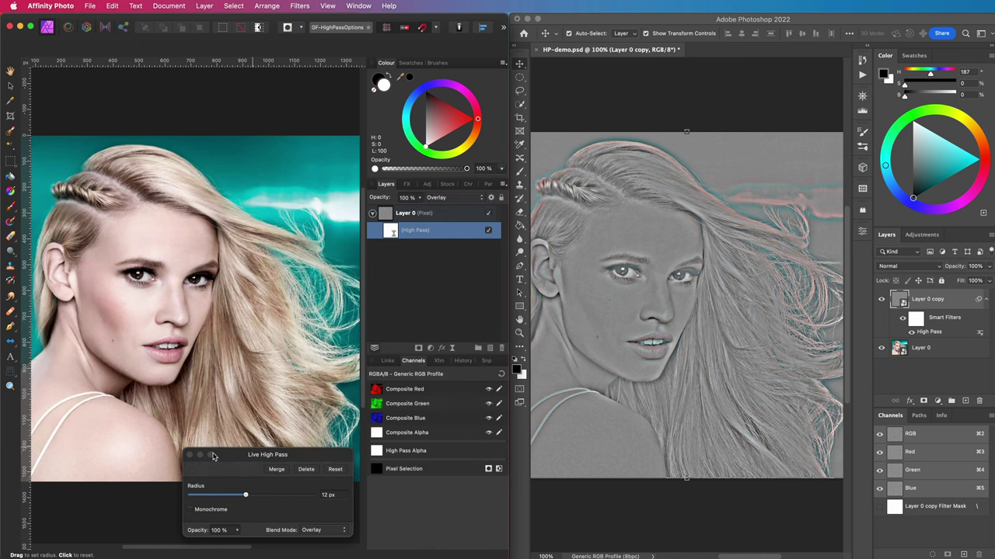
left_click(188, 455)
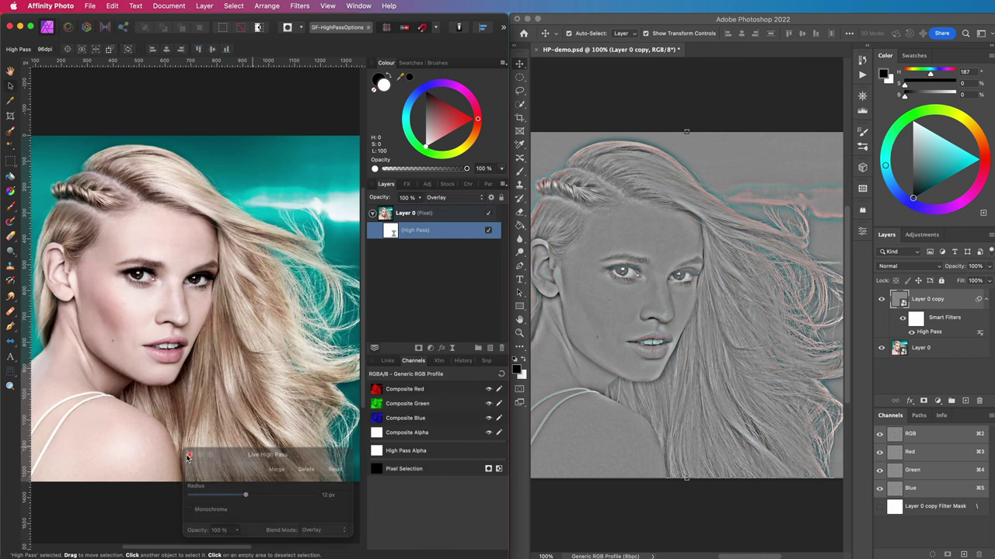
left_click(908, 346)
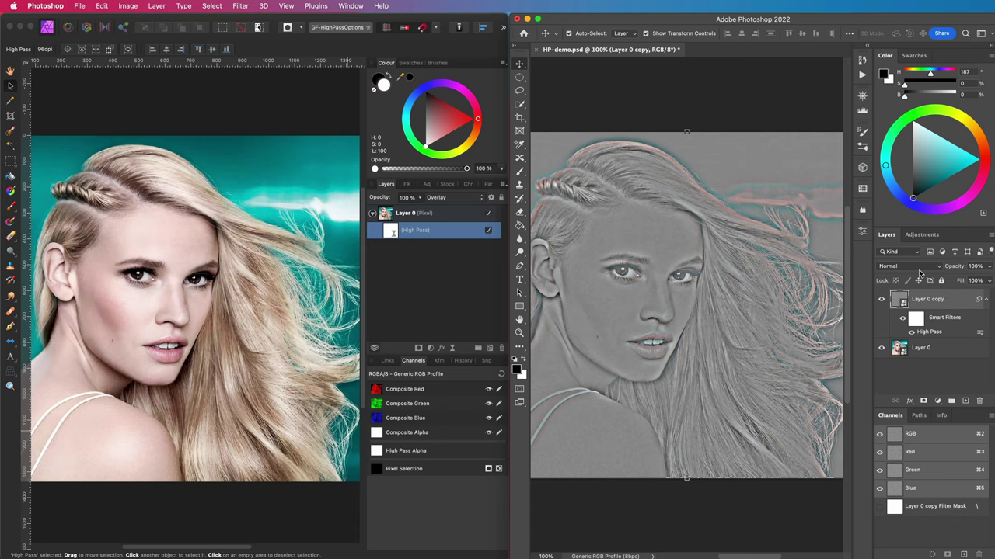
left_click(921, 268)
left_click(893, 412)
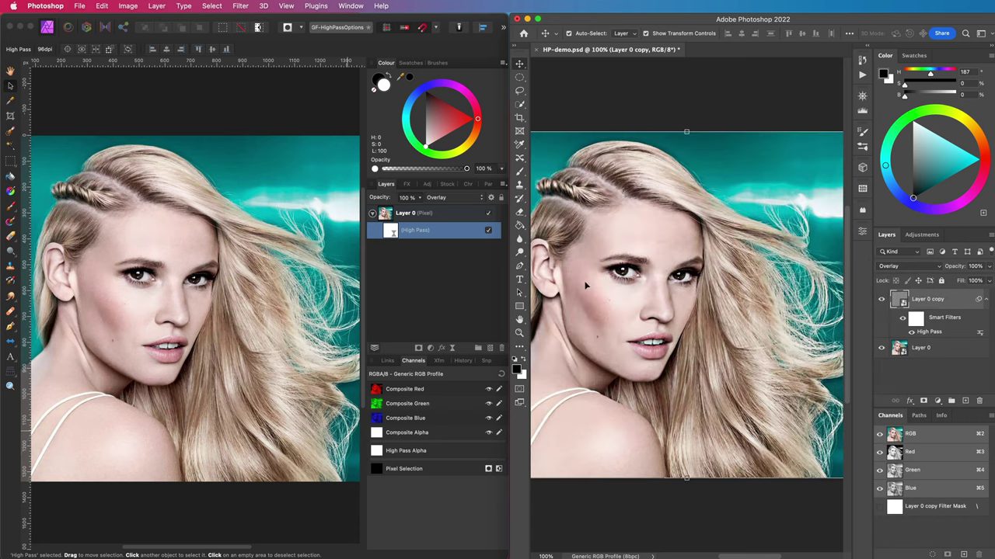
Step: Zoom Affinity's portrait to 100% and Photoshop's to 200%, then back to 100%
key("super+Tab")
key("super+1")
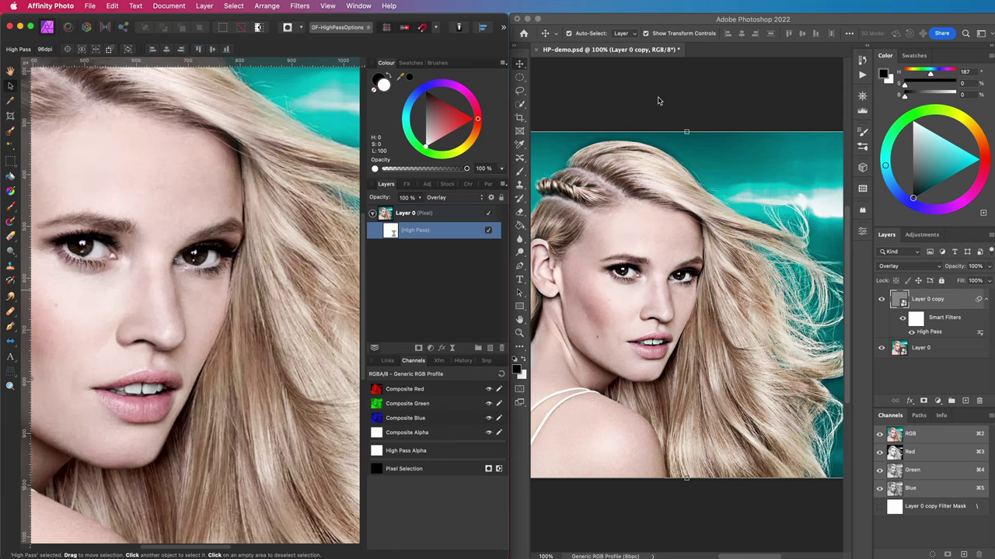
left_click(695, 216)
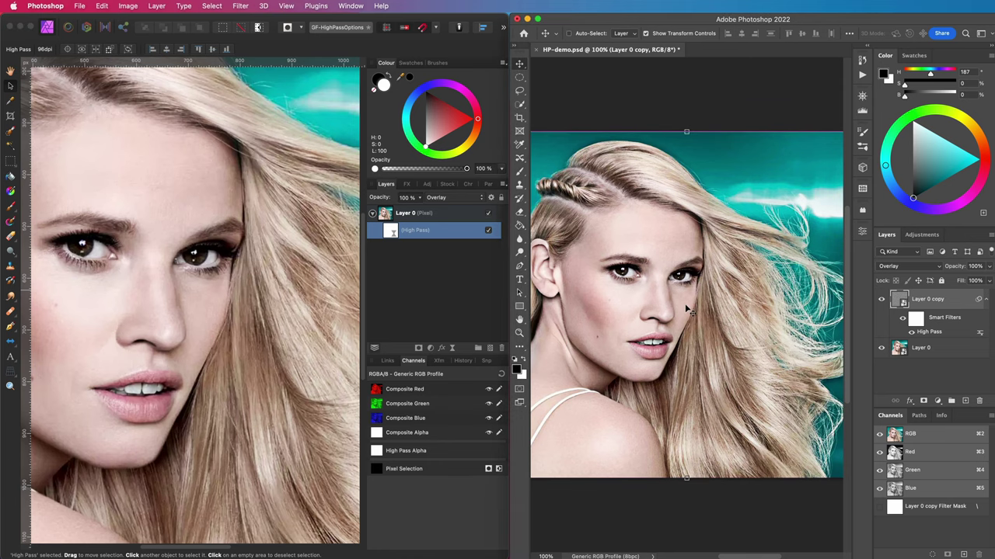
key("super+plus")
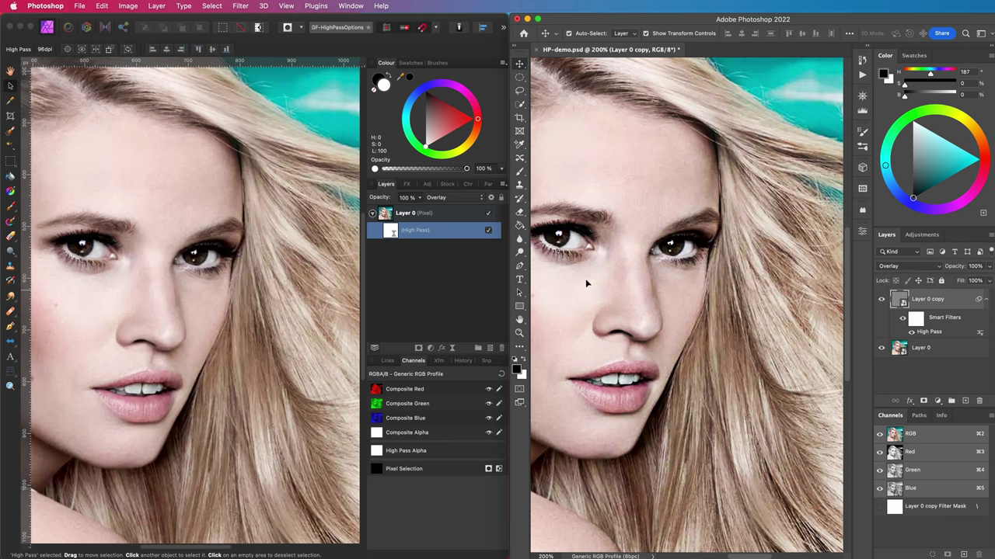
key("super+1")
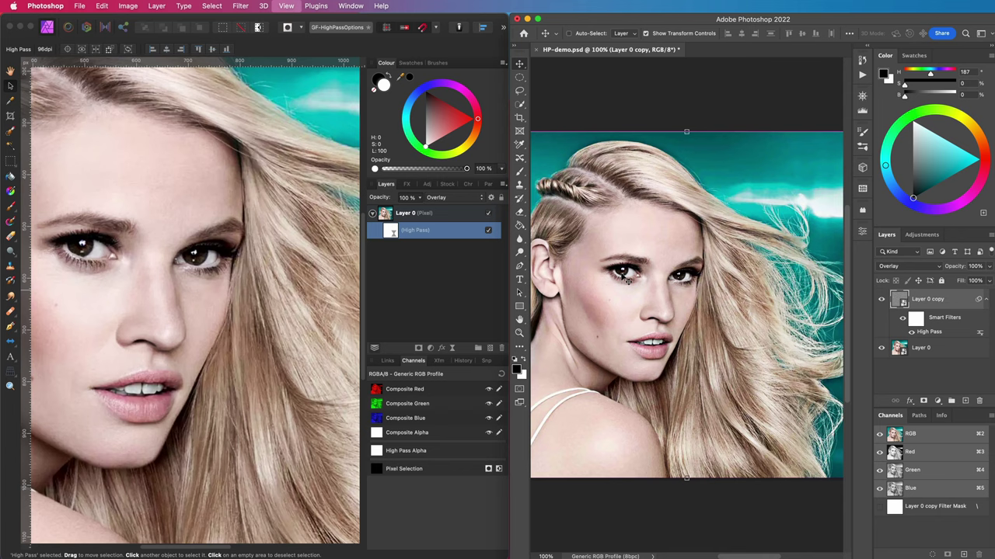
Step: Fit Affinity's portrait in view and return both High Pass layers to Normal blend mode
left_click(241, 340)
key("super+0")
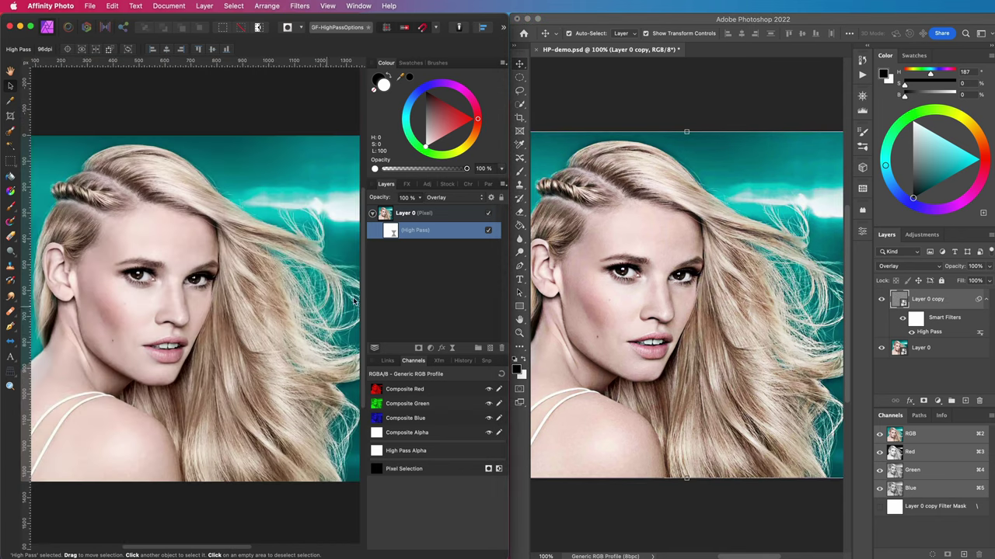
left_click(441, 200)
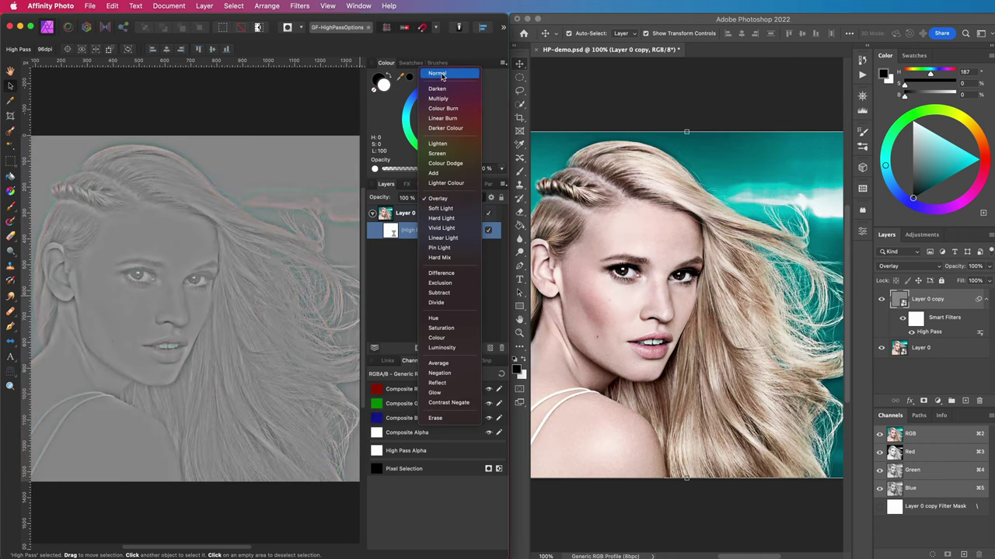
left_click(437, 73)
left_click(924, 266)
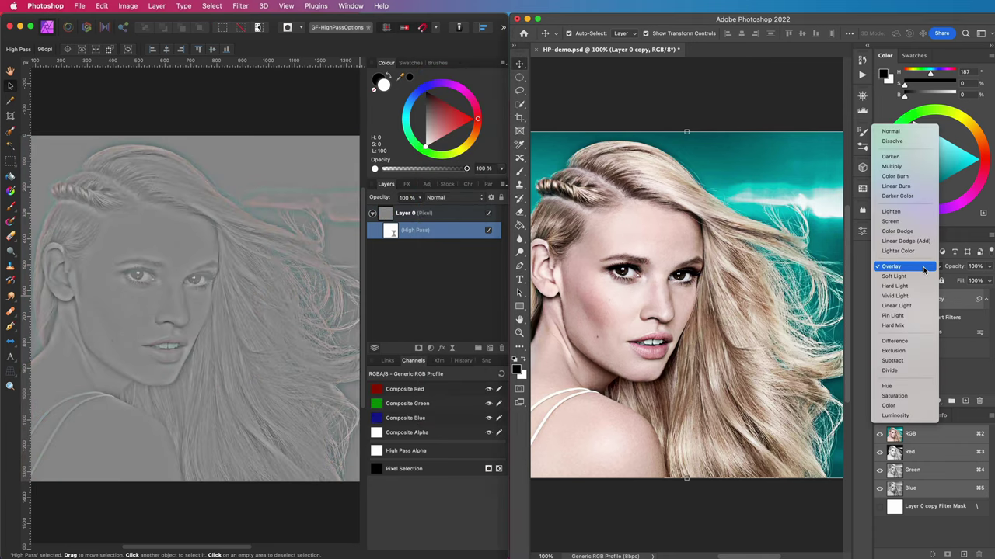
left_click(892, 132)
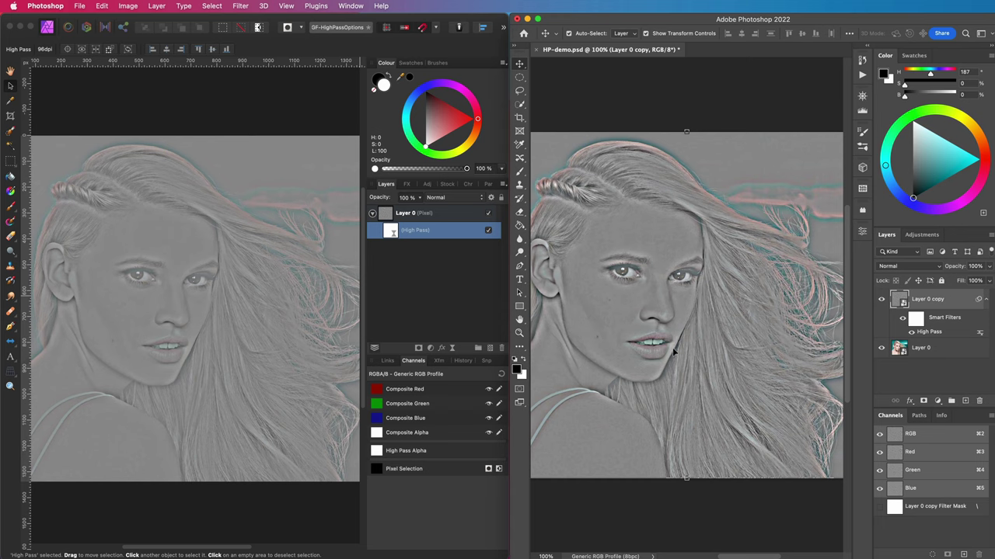
Step: Show Photoshop's histogram; add an Affinity Curves with black point at 0.232 and white point moved left
left_click(861, 111)
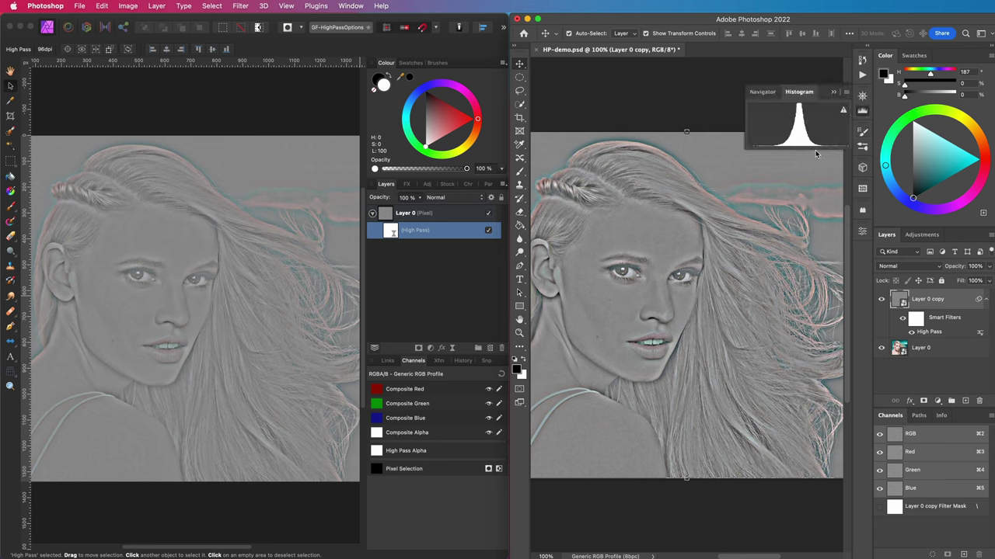
left_click(431, 348)
left_click(430, 348)
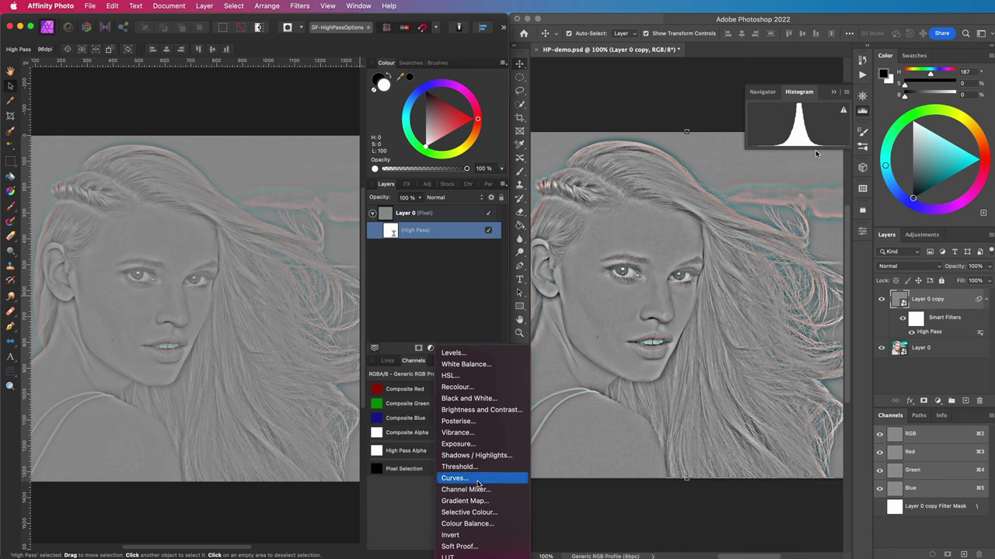
left_click(476, 481)
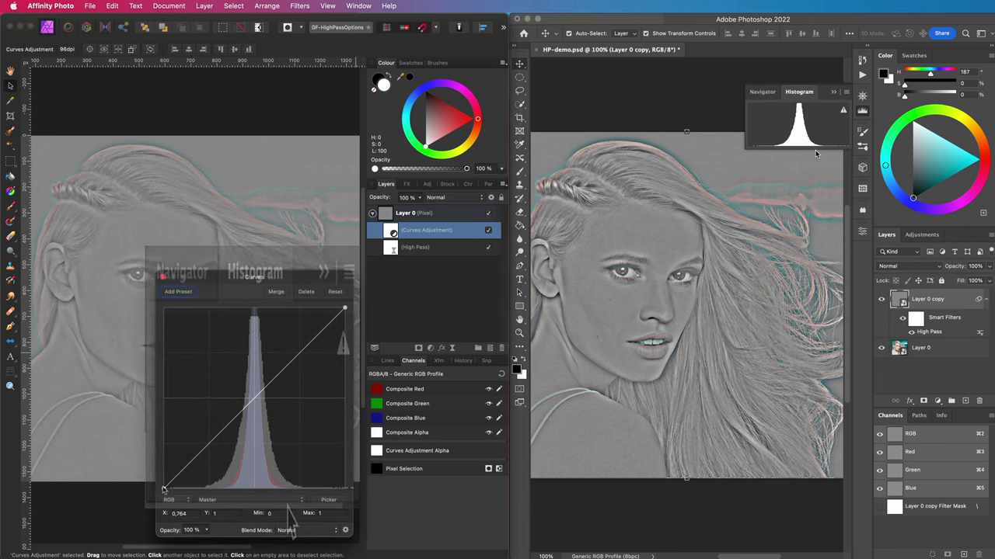
left_click_drag(165, 490, 206, 491)
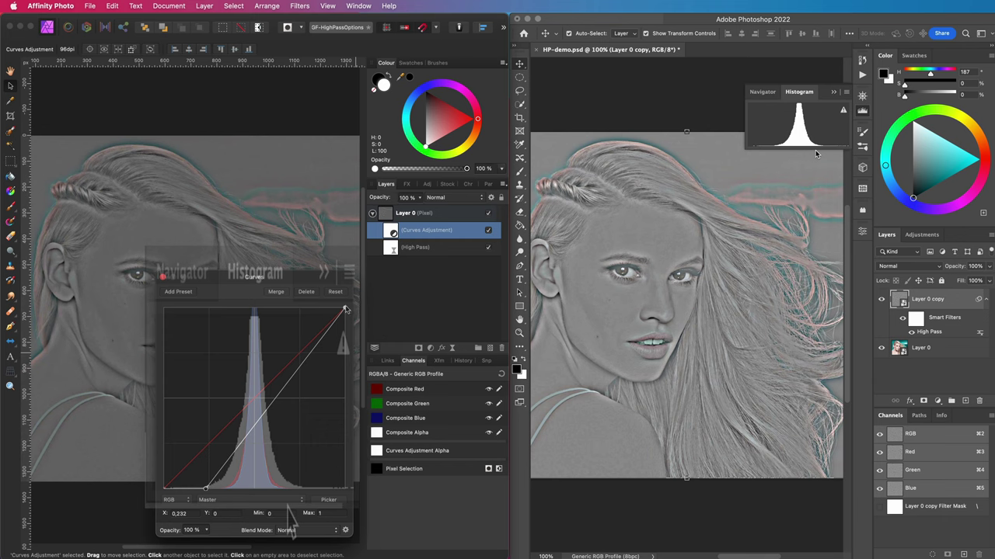
left_click_drag(344, 309, 300, 309)
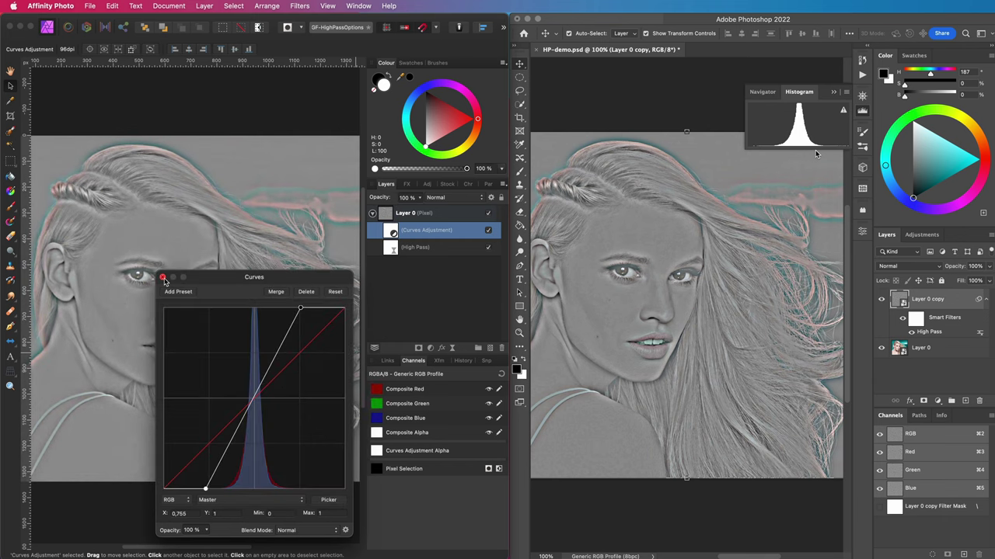
left_click(162, 277)
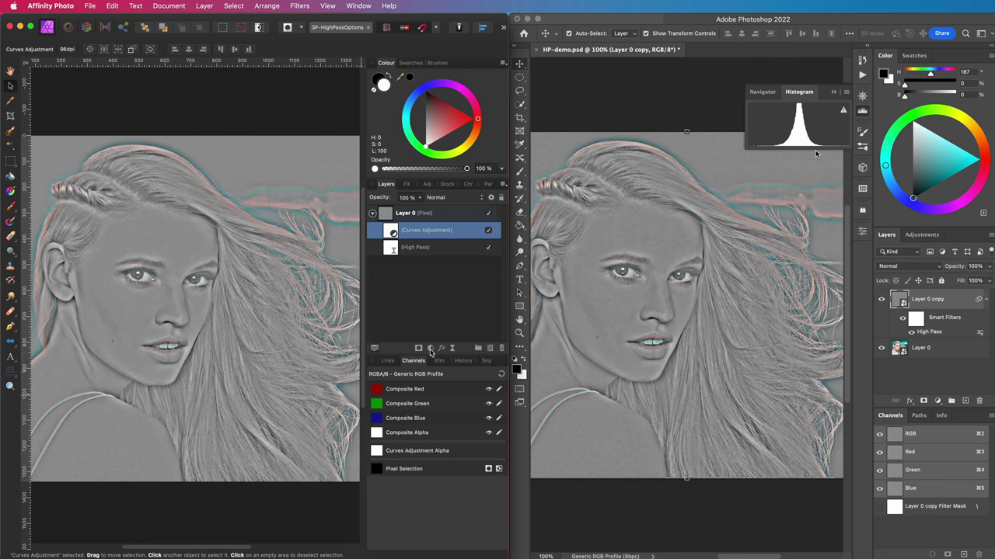
left_click(431, 348)
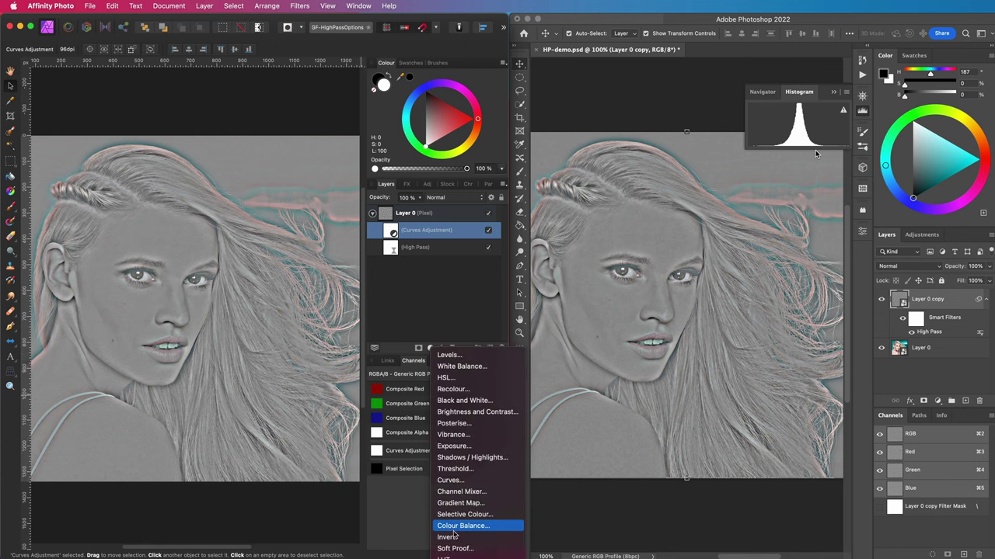
left_click(449, 481)
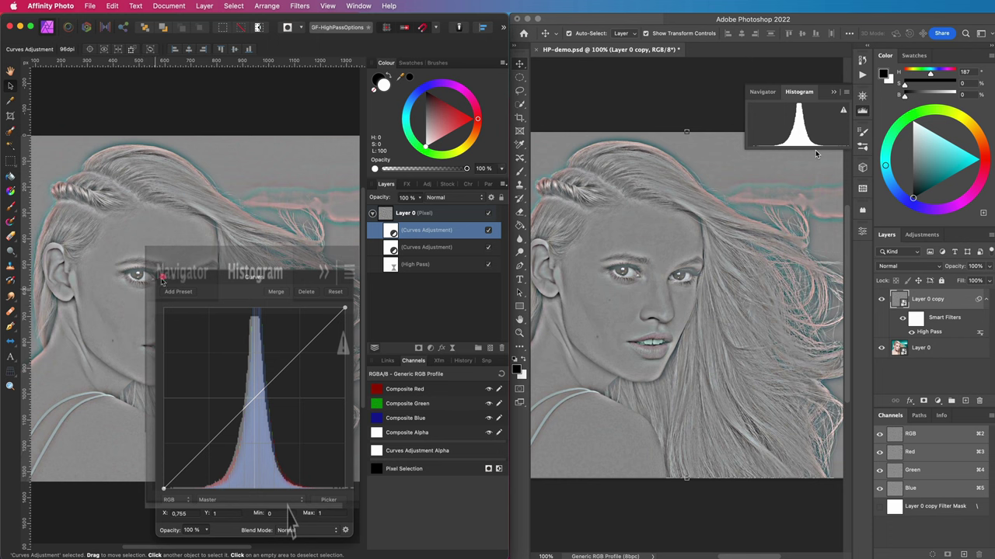
left_click(163, 277)
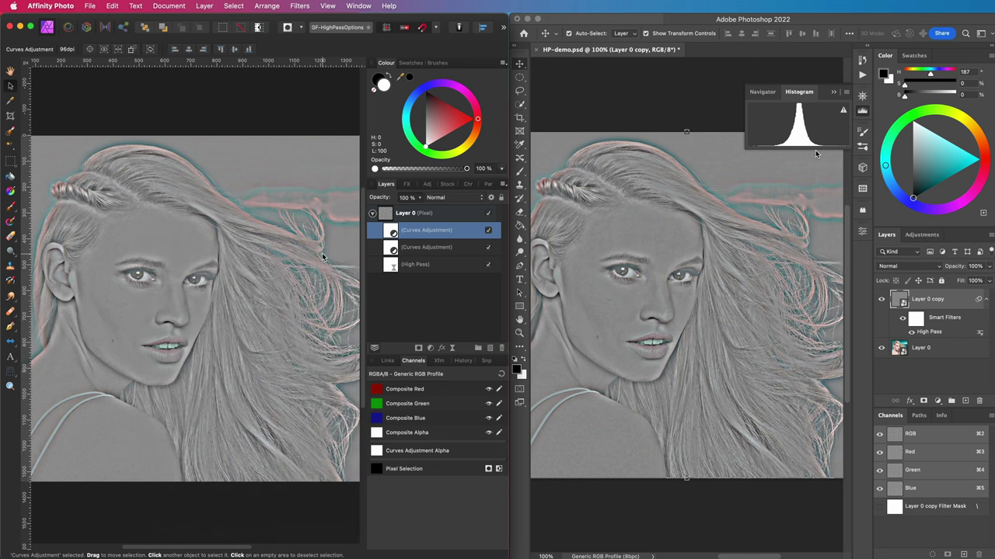
left_click(501, 347)
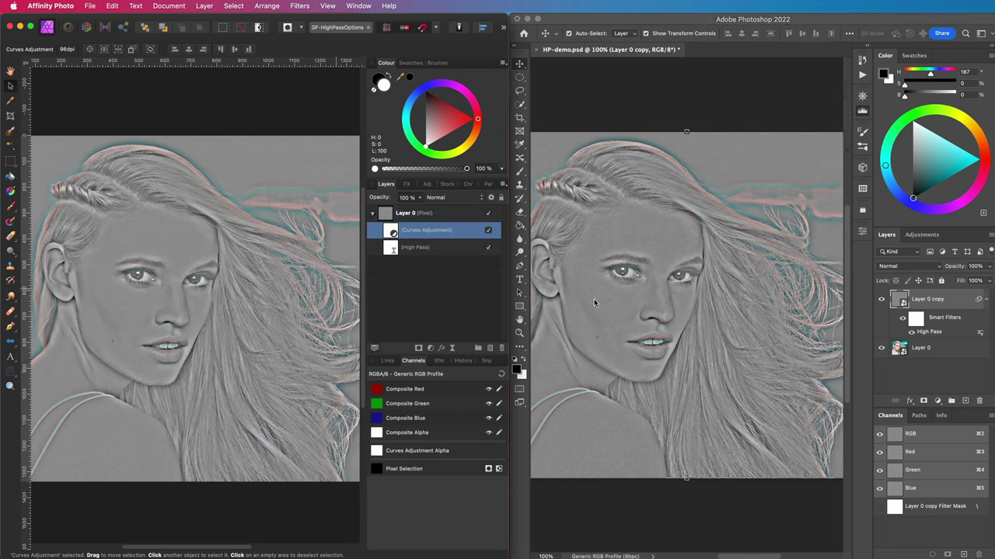
Step: Lower Affinity's Live High Pass radius from 12 to 4 px
double_click(391, 247)
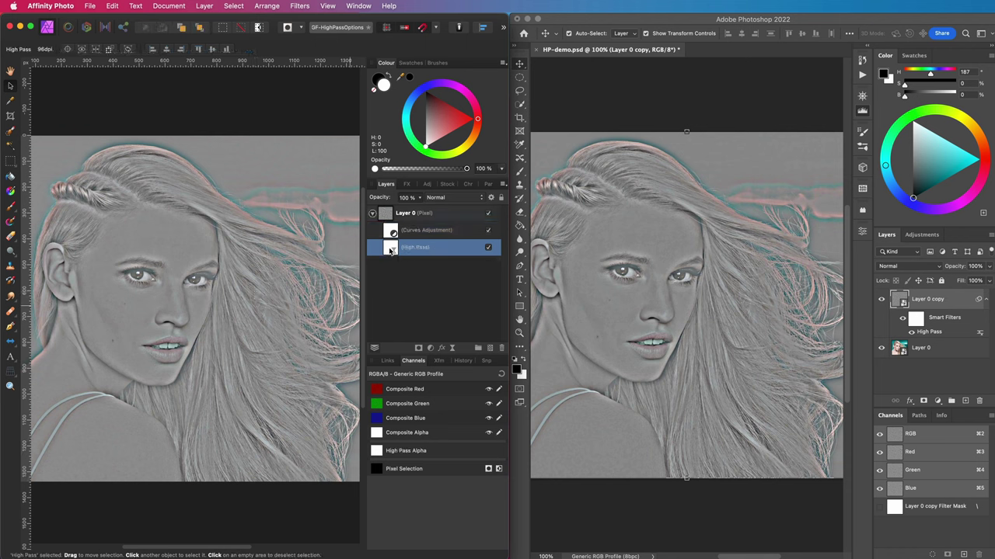
left_click_drag(246, 495, 226, 495)
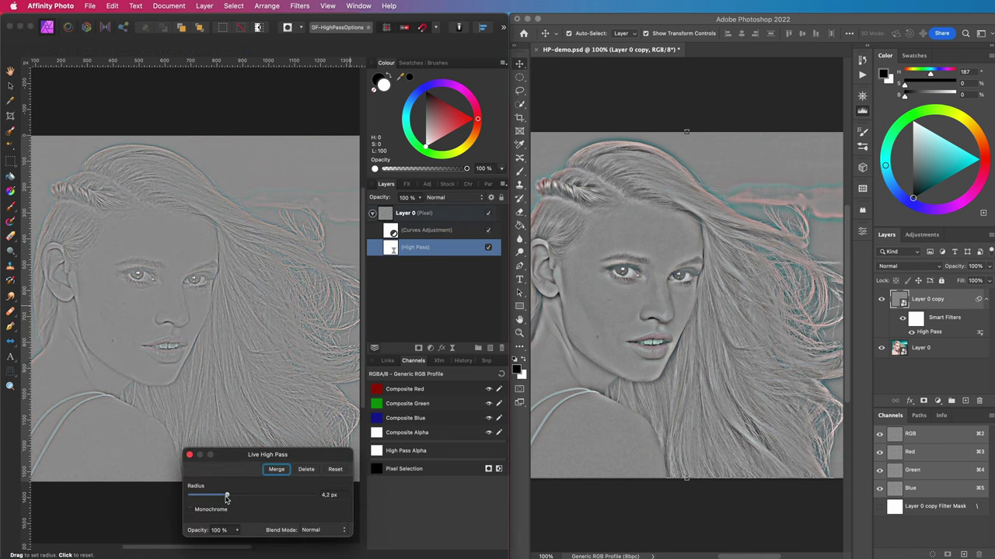
left_click(329, 495)
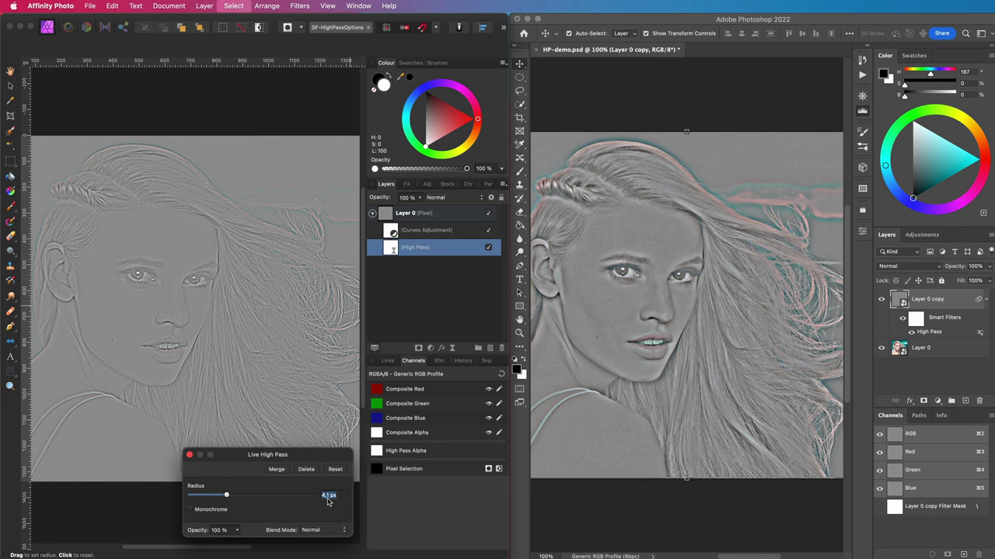
key("super+a")
type("4")
key("Return")
Step: Set Photoshop's High Pass radius to 4 and hide Affinity's Curves adjustment
left_click(927, 320)
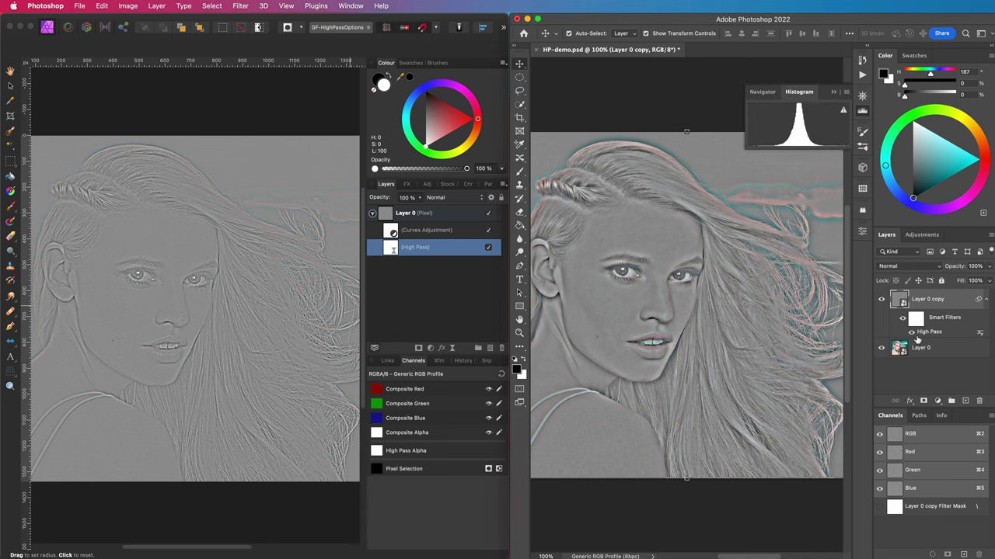
double_click(917, 335)
type("4")
key("Return")
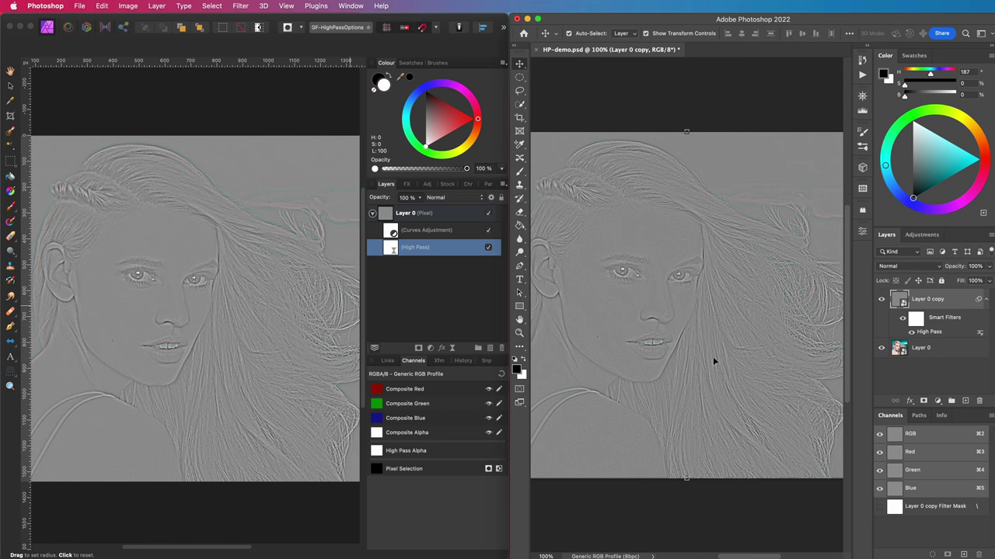
left_click(409, 276)
left_click(489, 231)
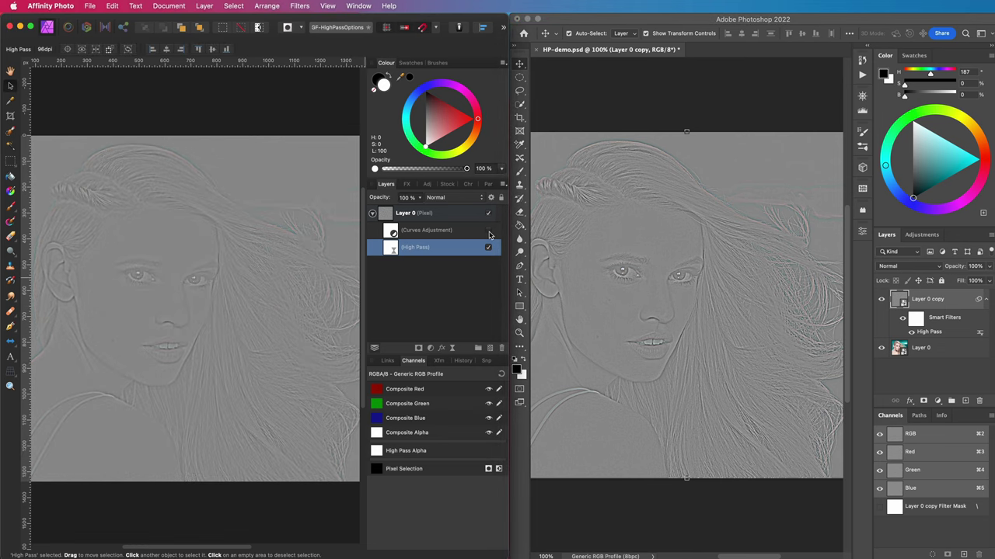
Step: Show Affinity's Curves adjustment again and restore the Live High Pass radius to 12 px
left_click(488, 232)
double_click(391, 248)
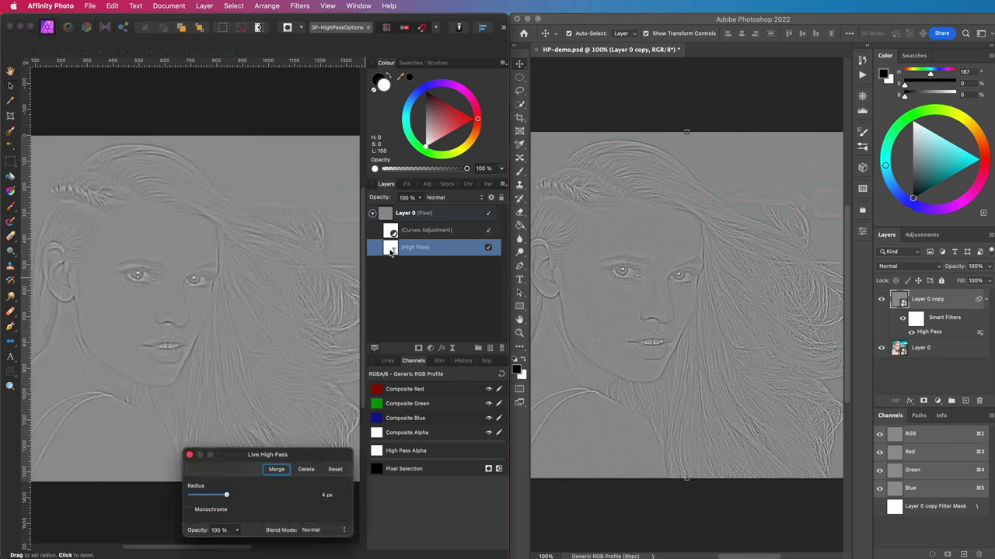
left_click(327, 495)
type("12")
key("Return")
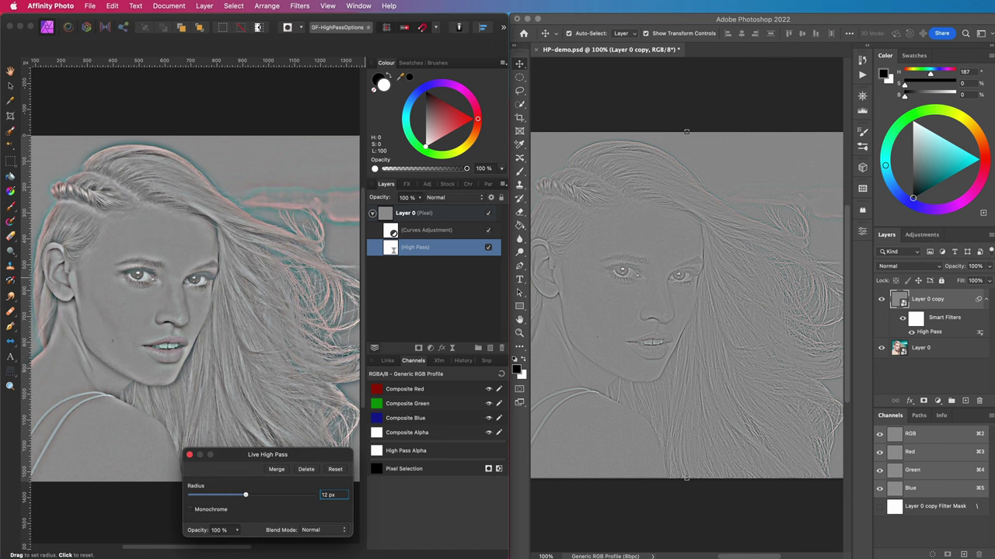
left_click(188, 457)
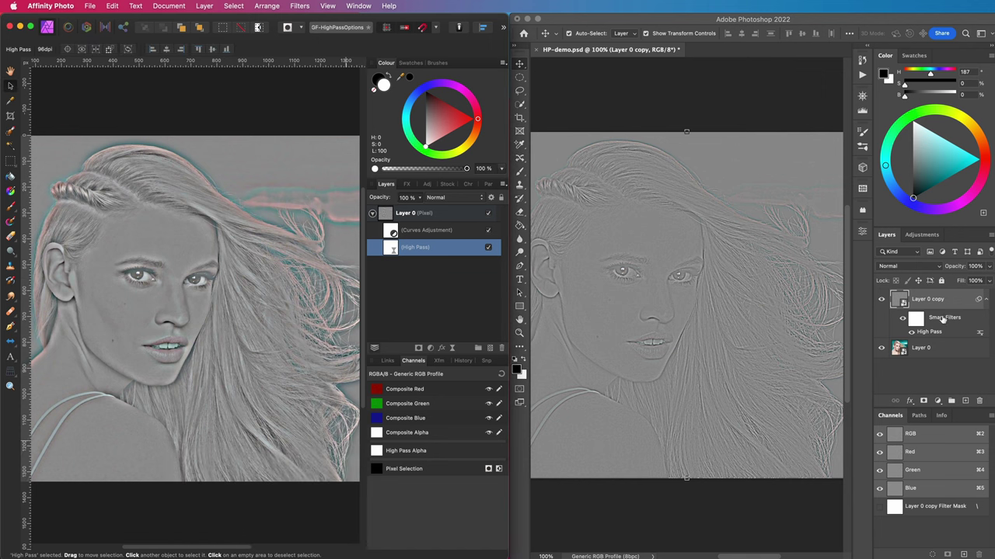
Step: Reapply Photoshop's High Pass filter at a 12-pixel radius
left_click(943, 320)
double_click(920, 335)
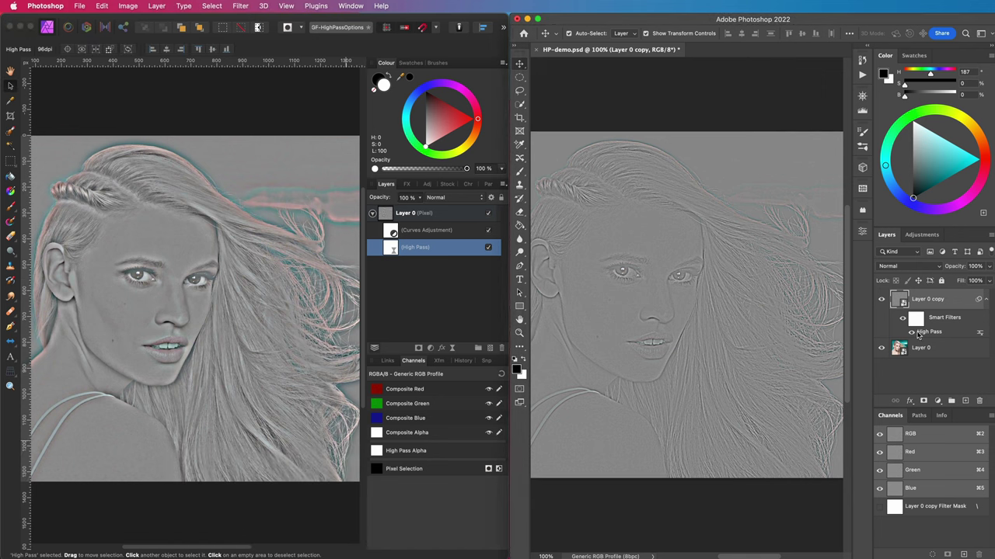
key("Return")
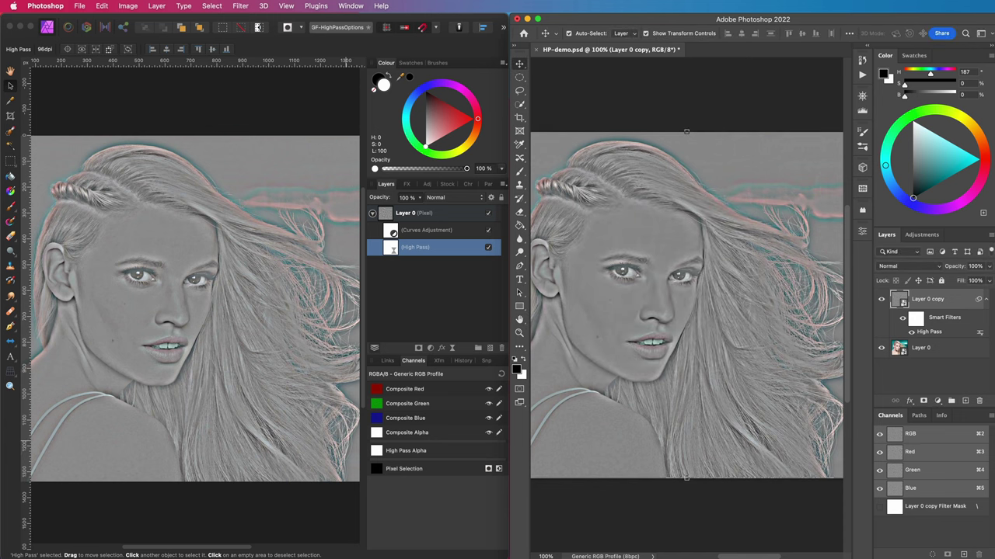
Step: Set Photoshop's Layer 0 copy to Overlay, then select Affinity's Curves and High Pass layers
left_click(926, 267)
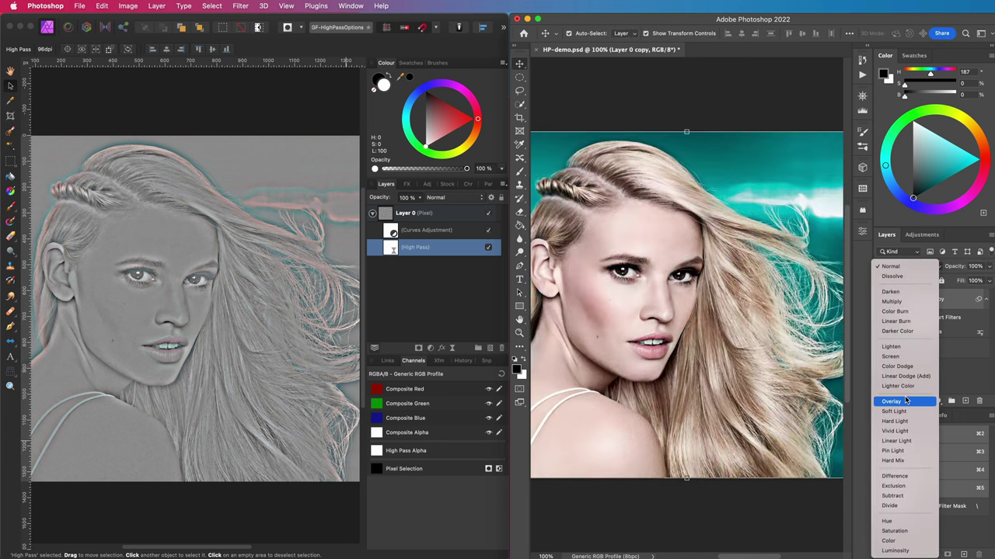
left_click(893, 402)
left_click(423, 230)
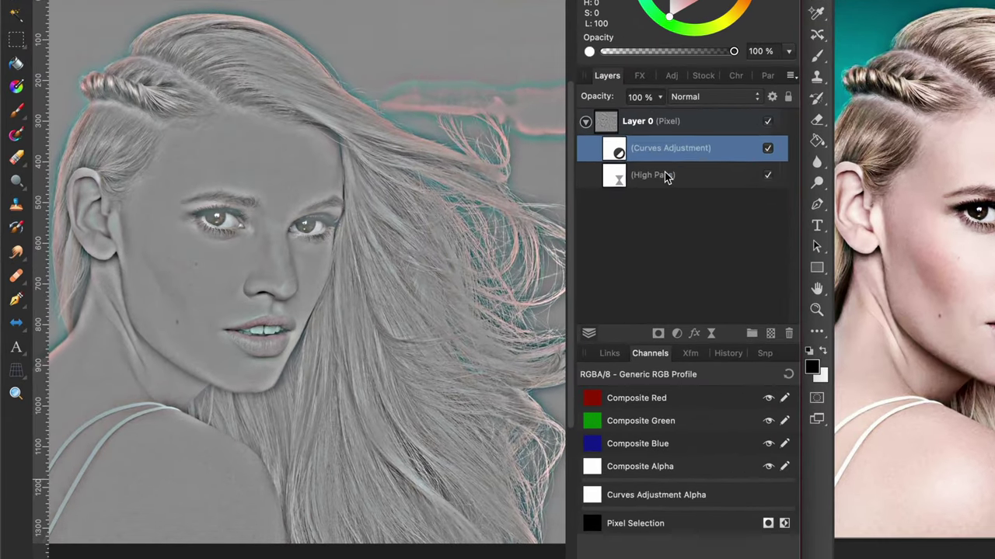
left_click(664, 174)
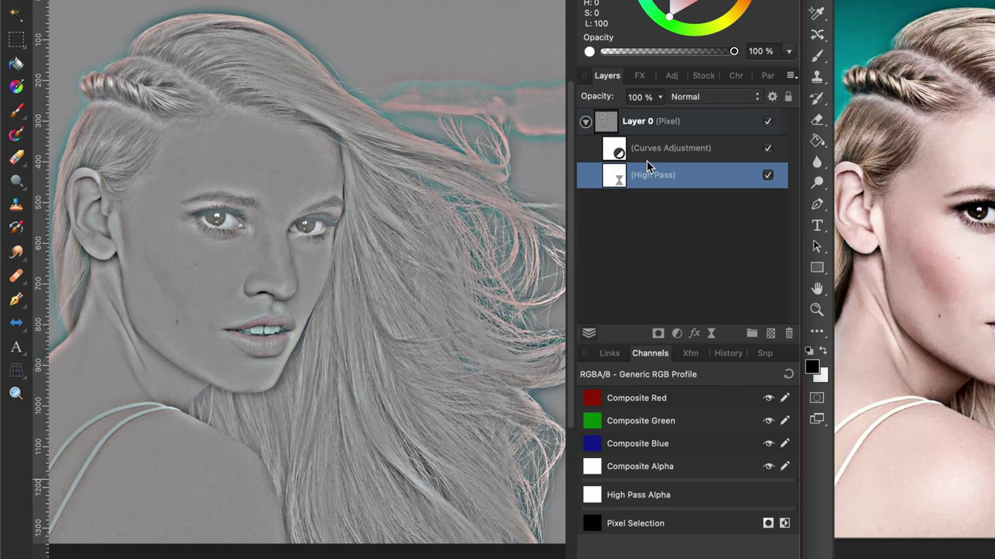
Step: Group Curves Adjustment with High Pass, set the group to Overlay, and select Layer 0
left_click(648, 157)
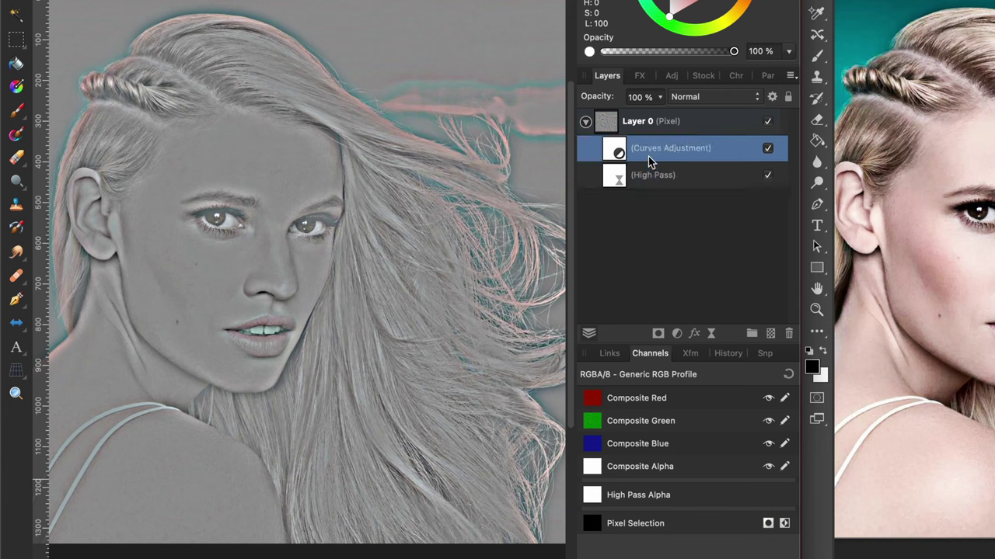
left_click(653, 185, "shift")
right_click(653, 184)
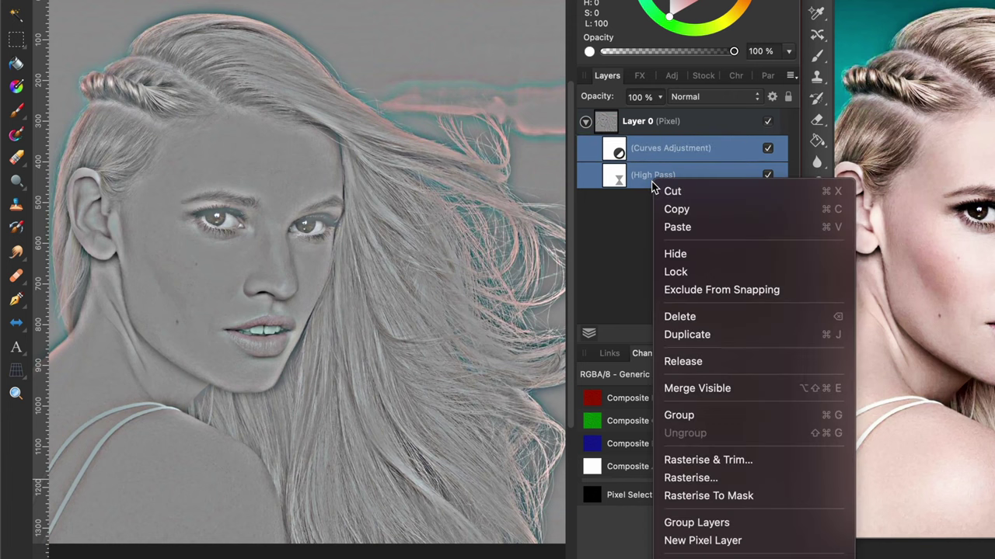
left_click(687, 414)
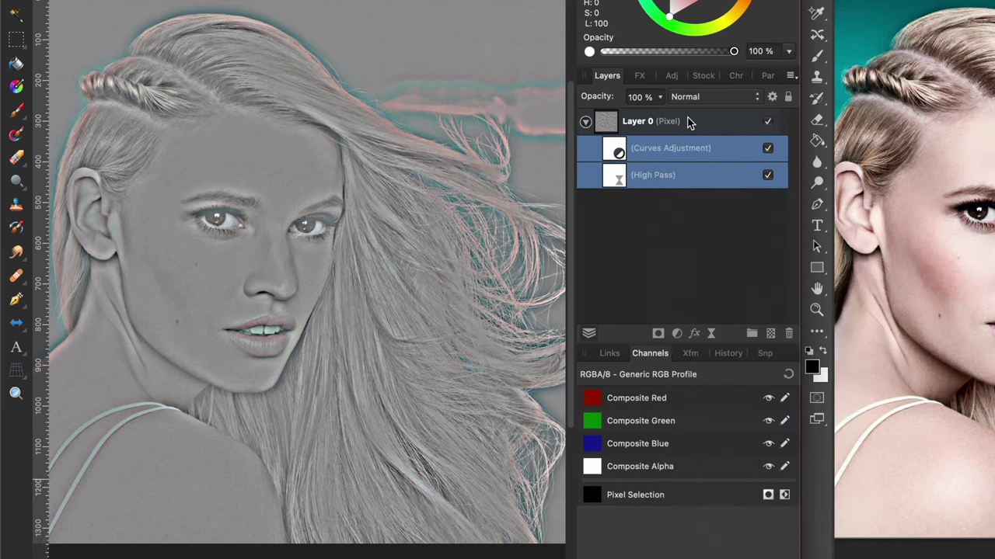
left_click(703, 98)
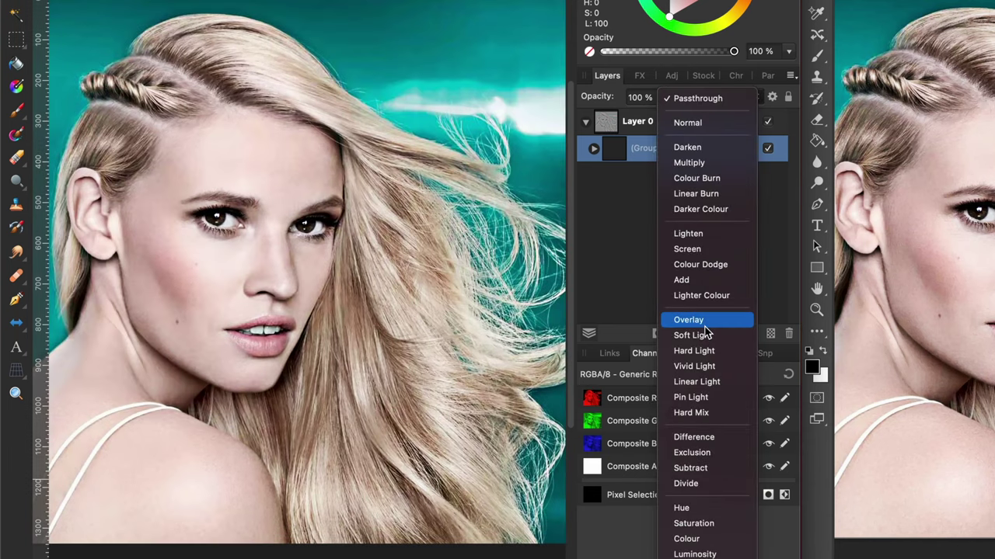
left_click(704, 324)
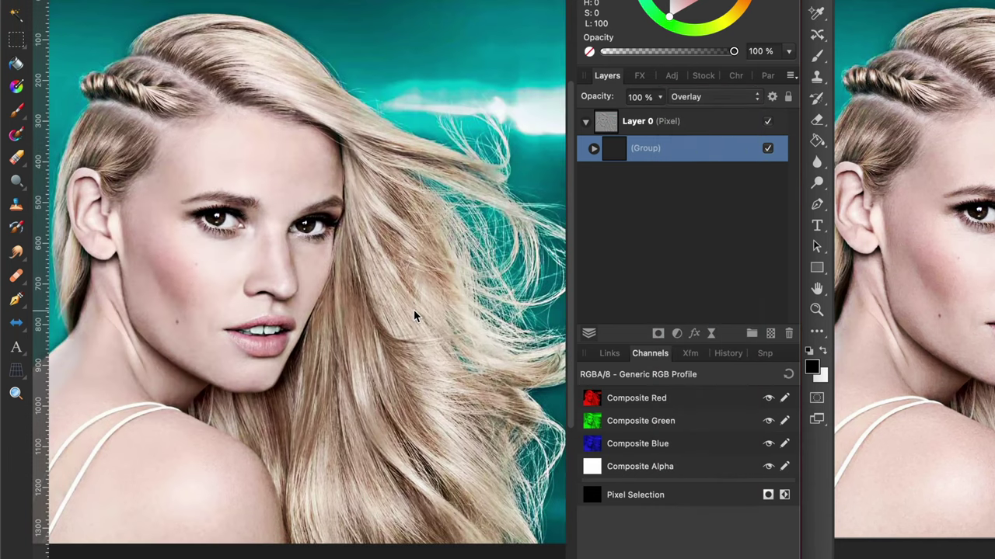
key("alt+]")
key("super+equal")
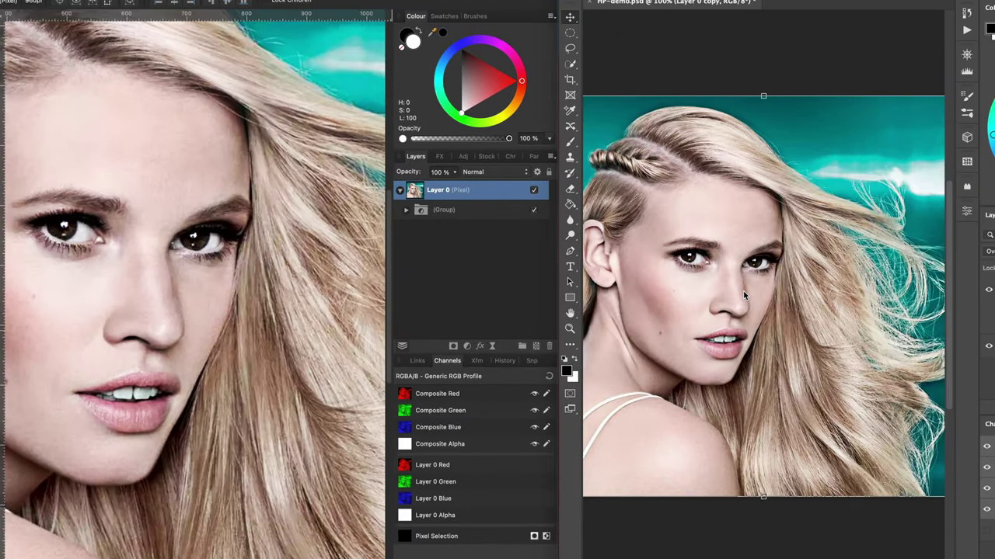
Step: Zoom the Photoshop portrait to 200% to compare with Affinity's sharpened face
key("super+equal")
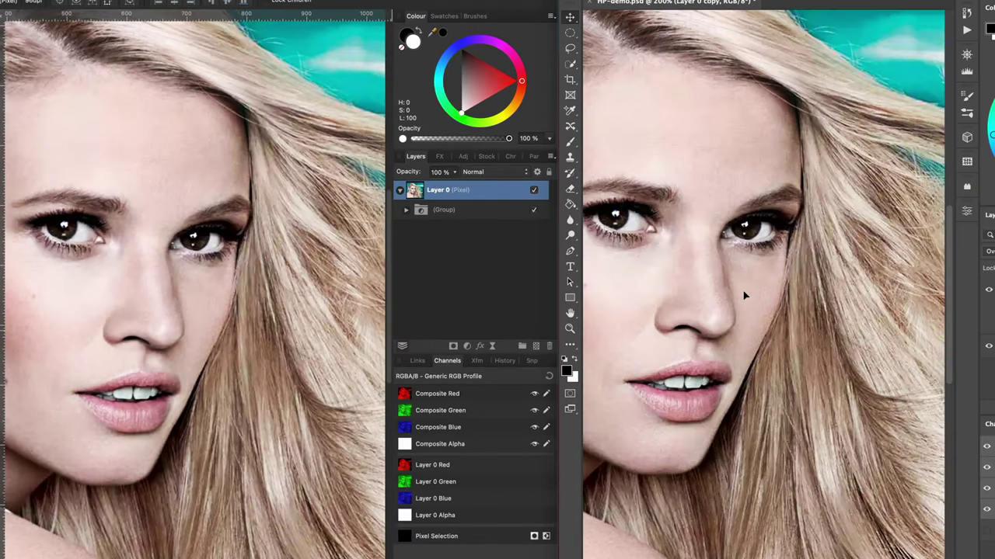